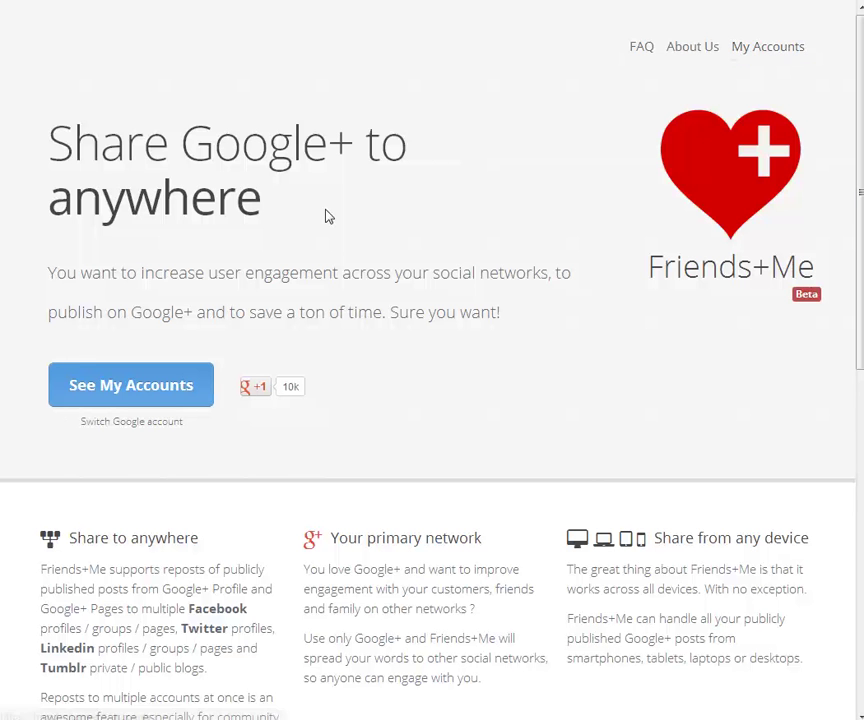
Step: Open My Accounts to list the two Google+ sources and five connected destinations
click(770, 48)
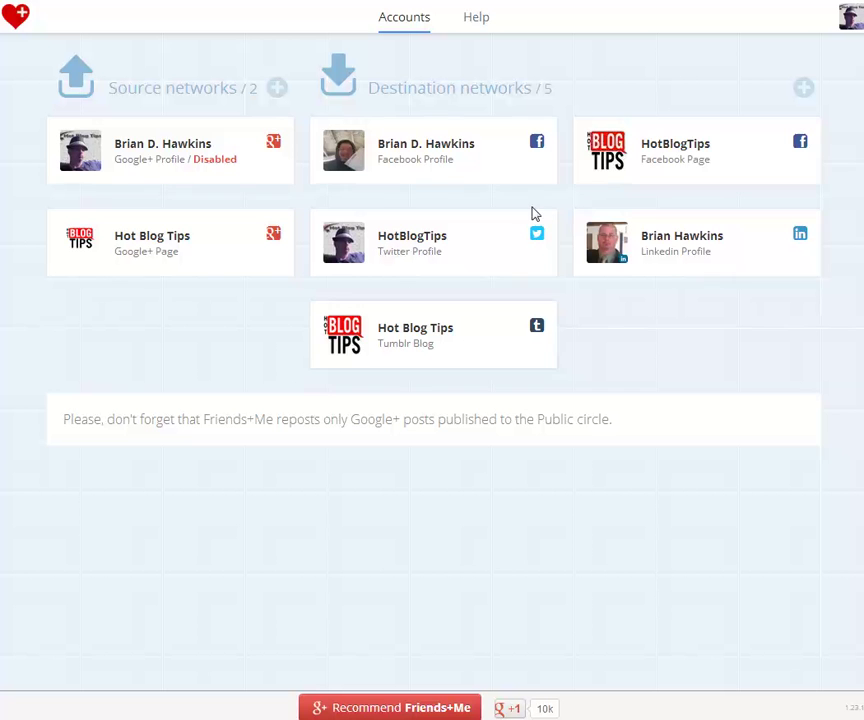
Step: Look over the Facebook, Twitter, LinkedIn and Tumblr destination options, then go back to Accounts
click(808, 93)
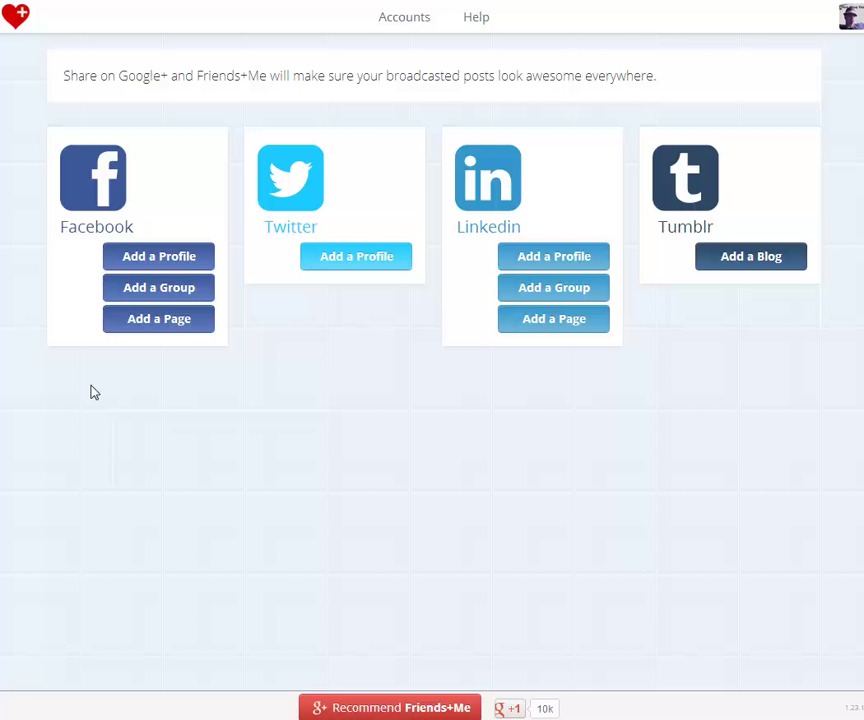
click(28, 8)
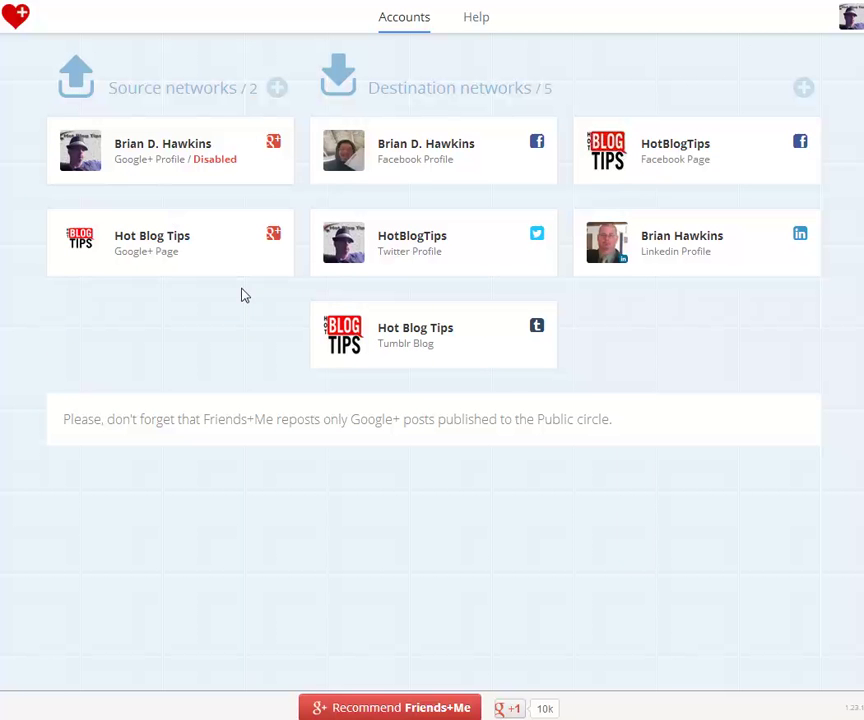
click(277, 89)
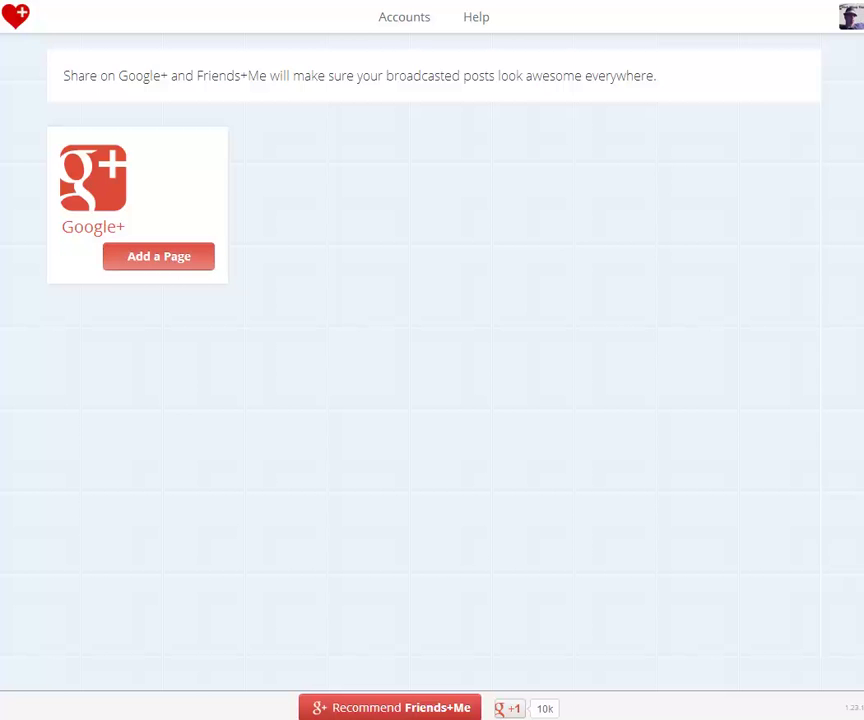
key(alt+Left)
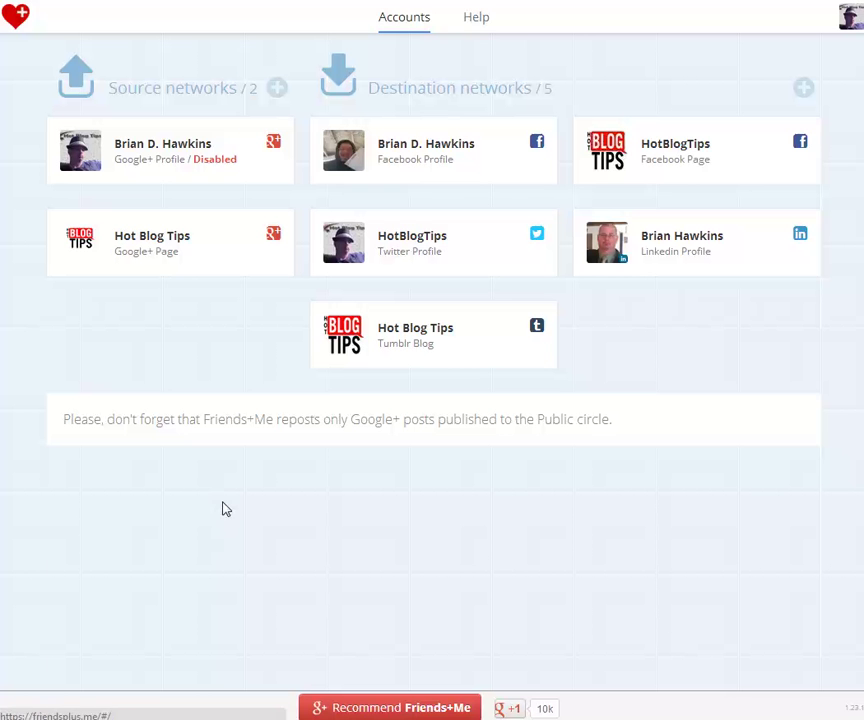
Step: Show the Routing settings for the Hot Blog Tips Google+ page
click(151, 245)
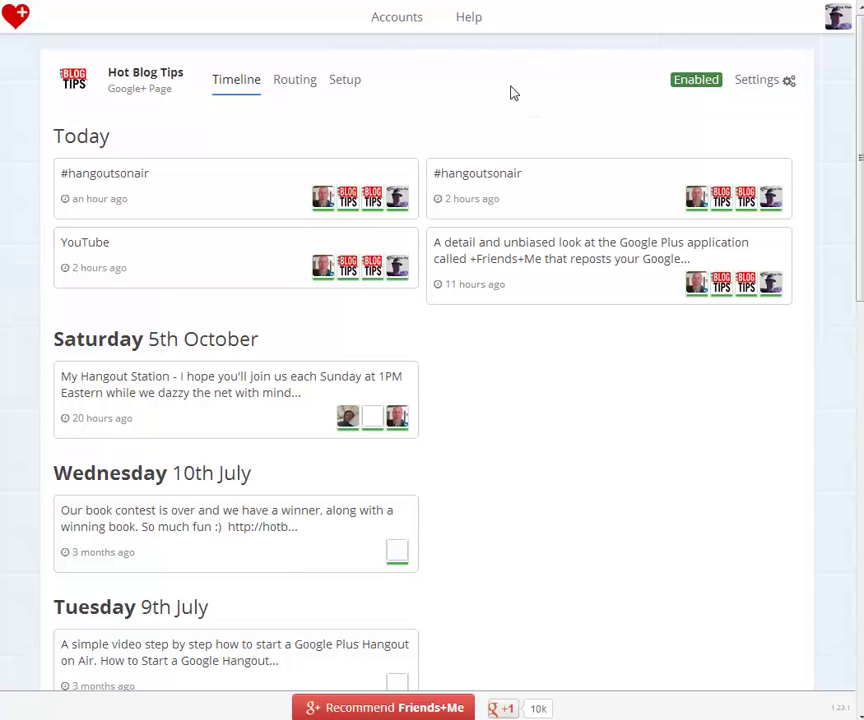
click(295, 81)
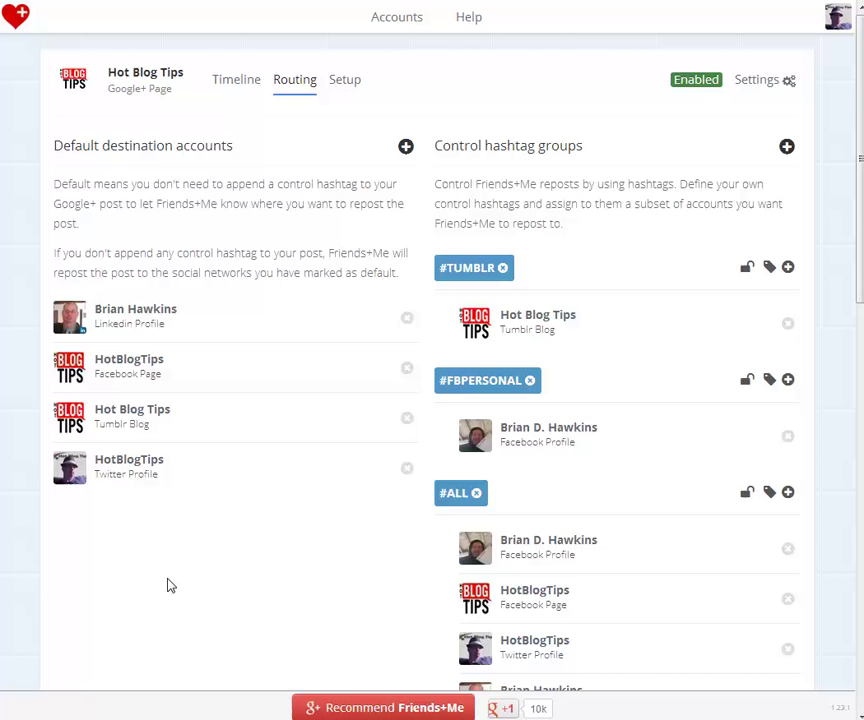
Step: Add the HotBlogTips Twitter Profile as a destination of the #T hashtag group
scroll(318, 572, down, 5)
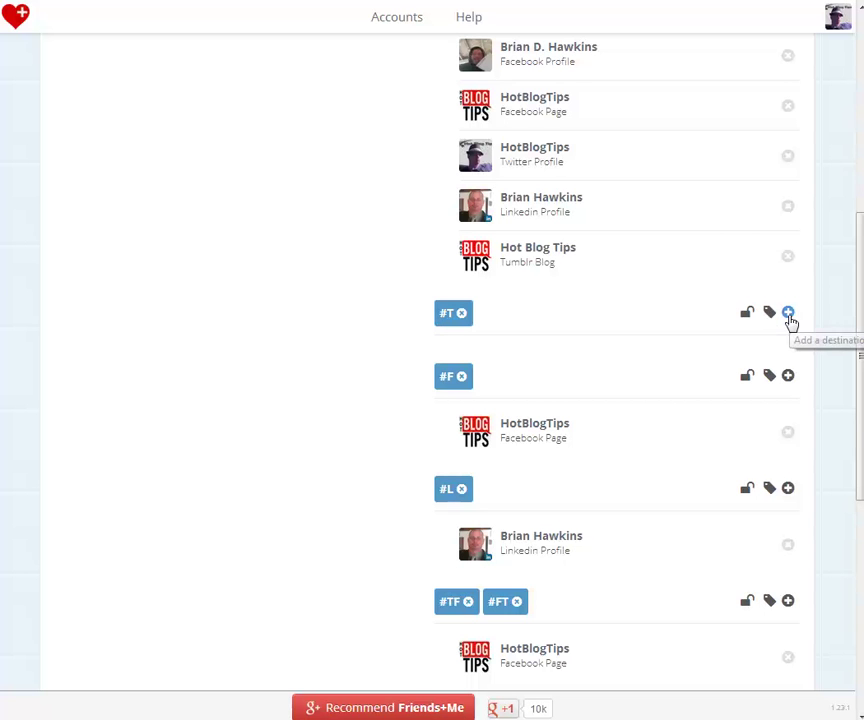
click(788, 313)
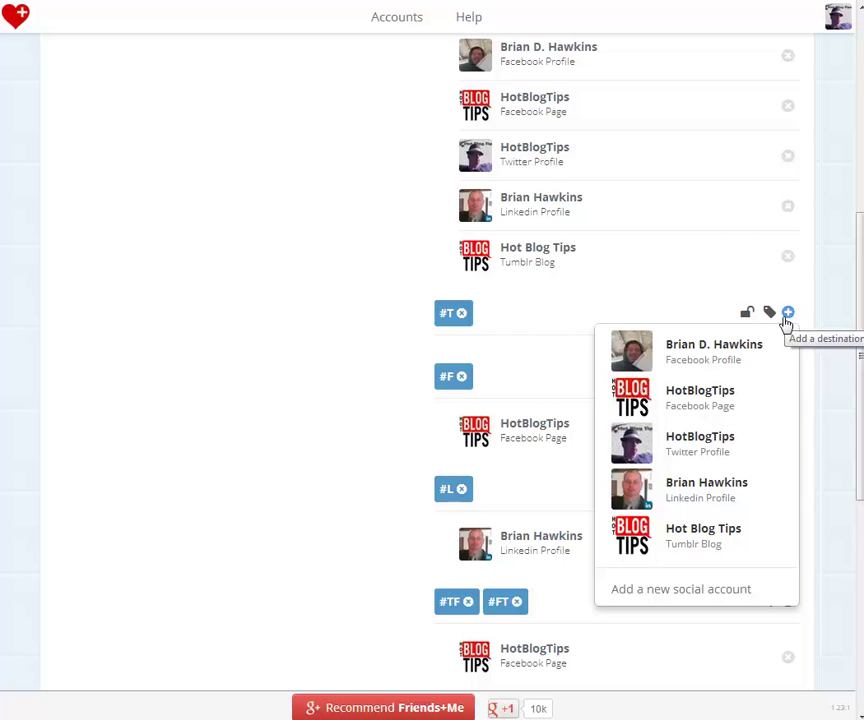
click(671, 447)
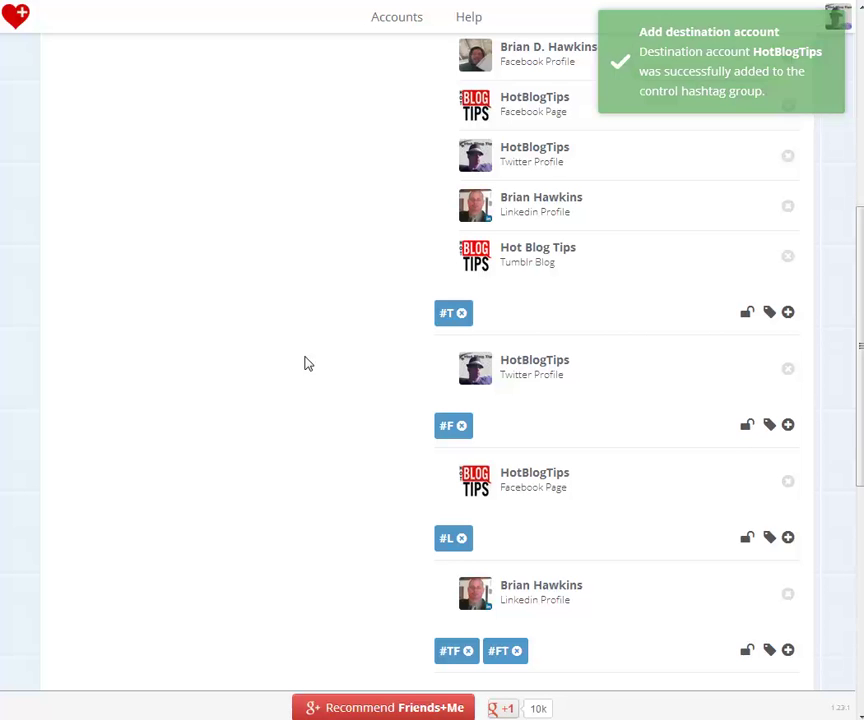
scroll(328, 388, down, 2)
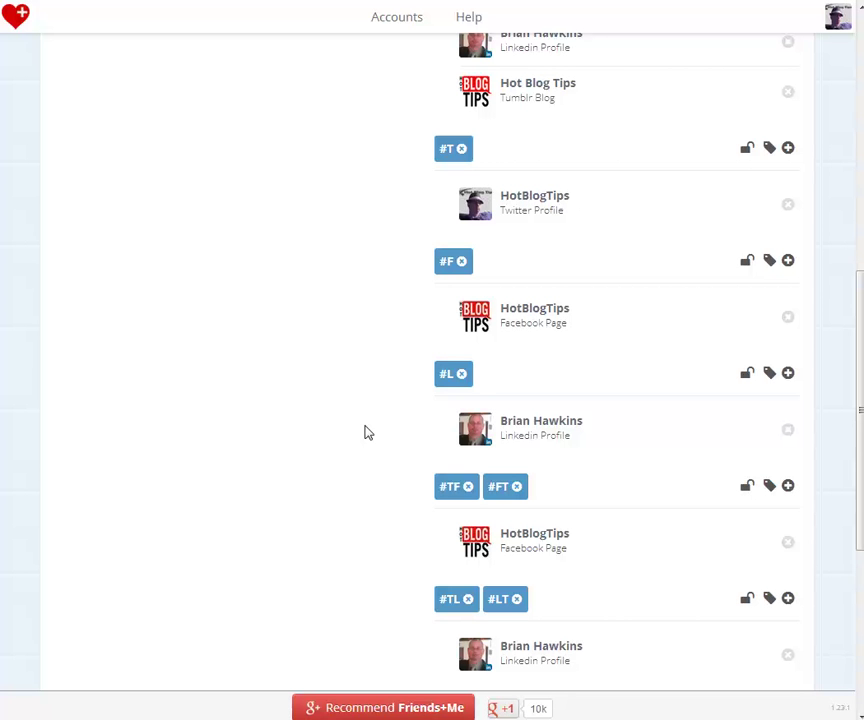
scroll(367, 432, up, 3)
scroll(367, 432, down, 2)
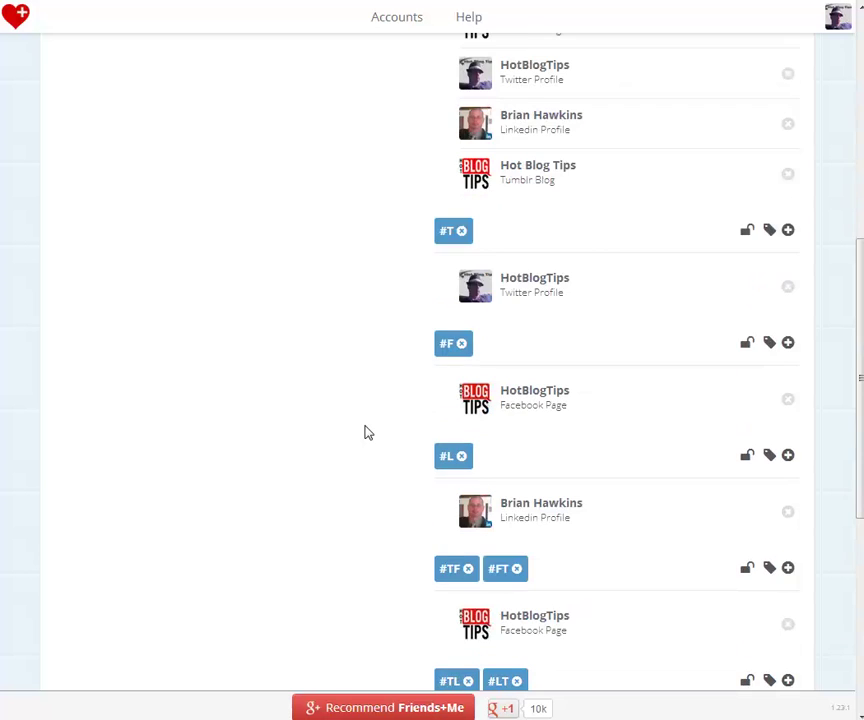
scroll(367, 432, down, 3)
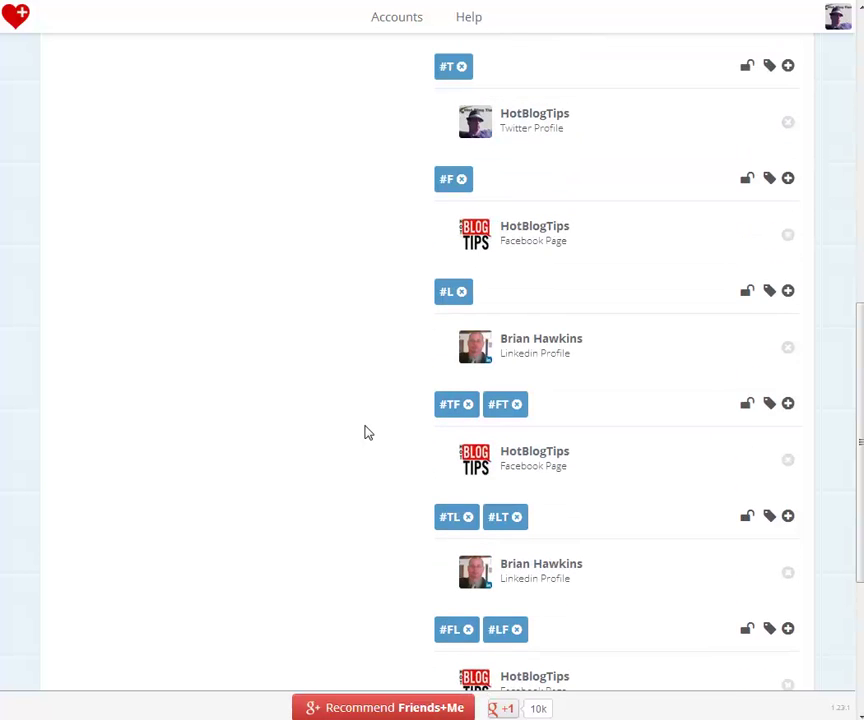
scroll(367, 432, down, 3)
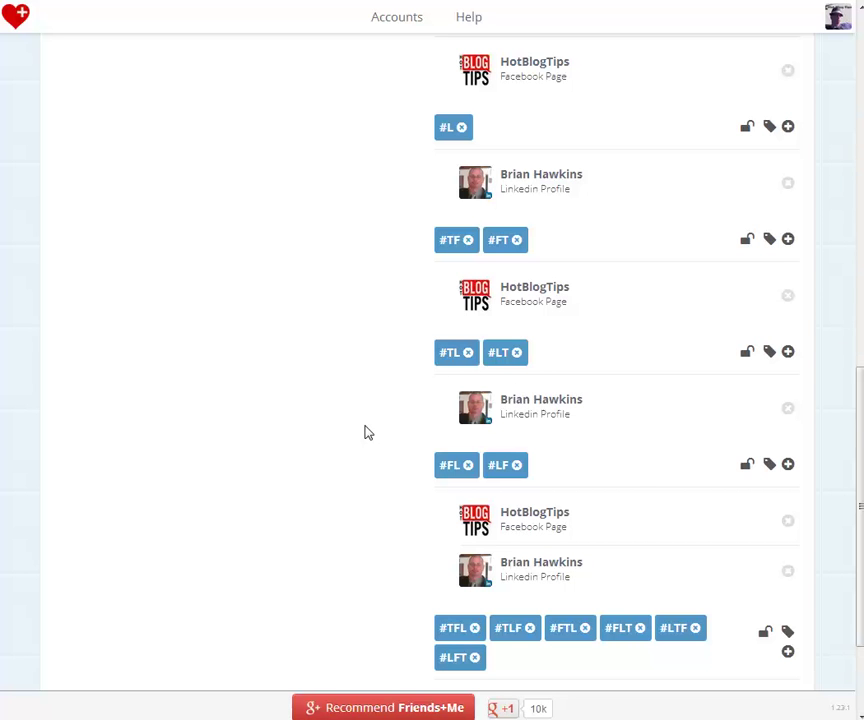
scroll(366, 431, up, 10)
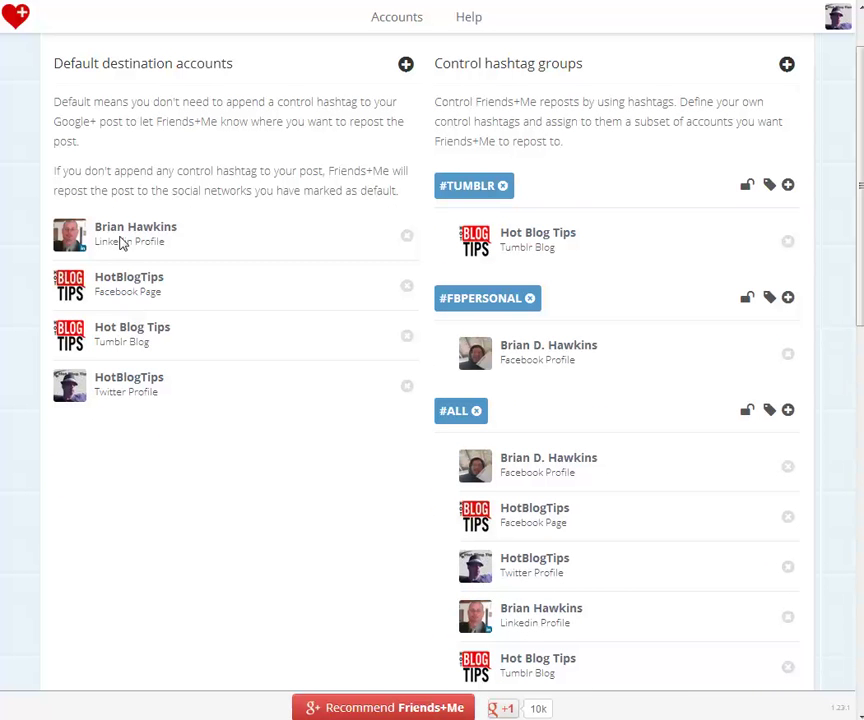
scroll(316, 524, down, 3)
scroll(316, 524, down, 3)
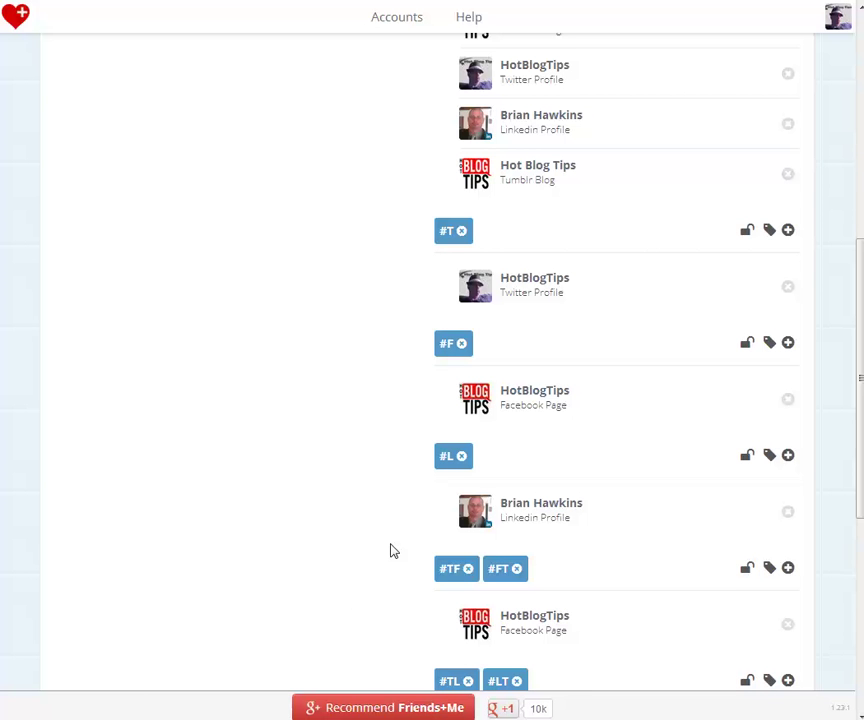
scroll(392, 551, up, 10)
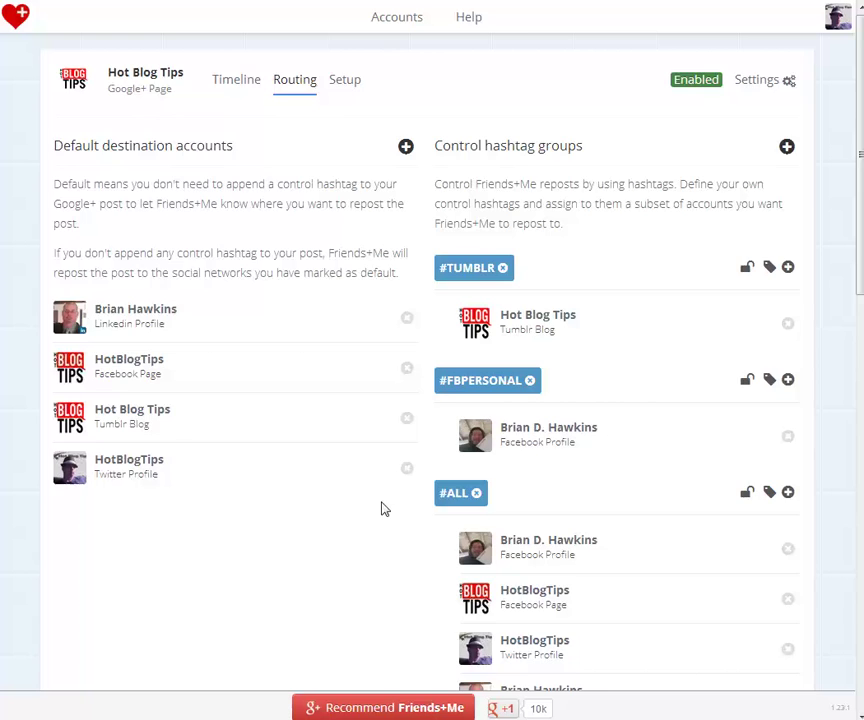
scroll(383, 508, down, 3)
scroll(383, 508, down, 2)
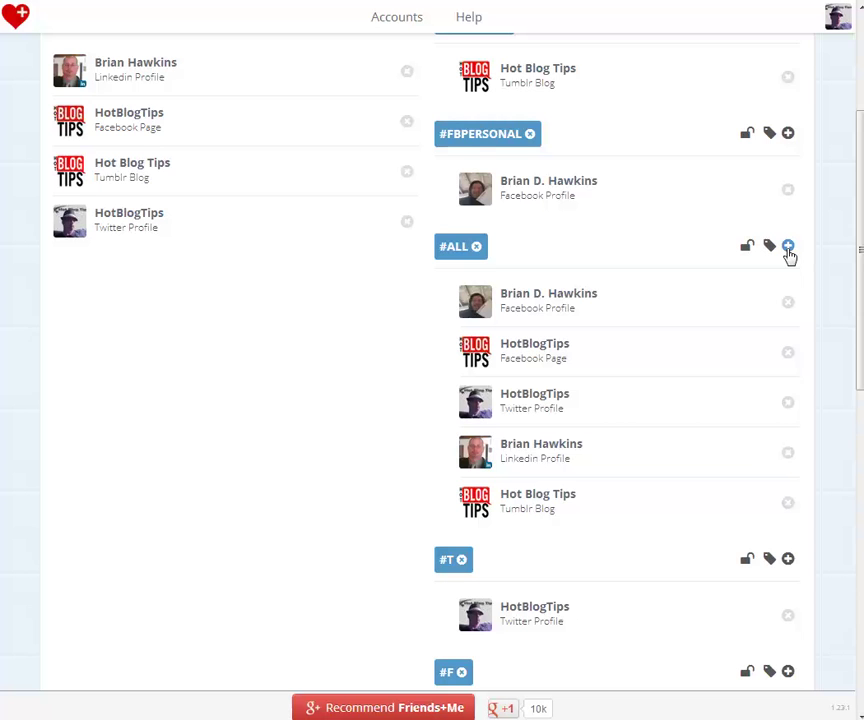
scroll(338, 399, up, 5)
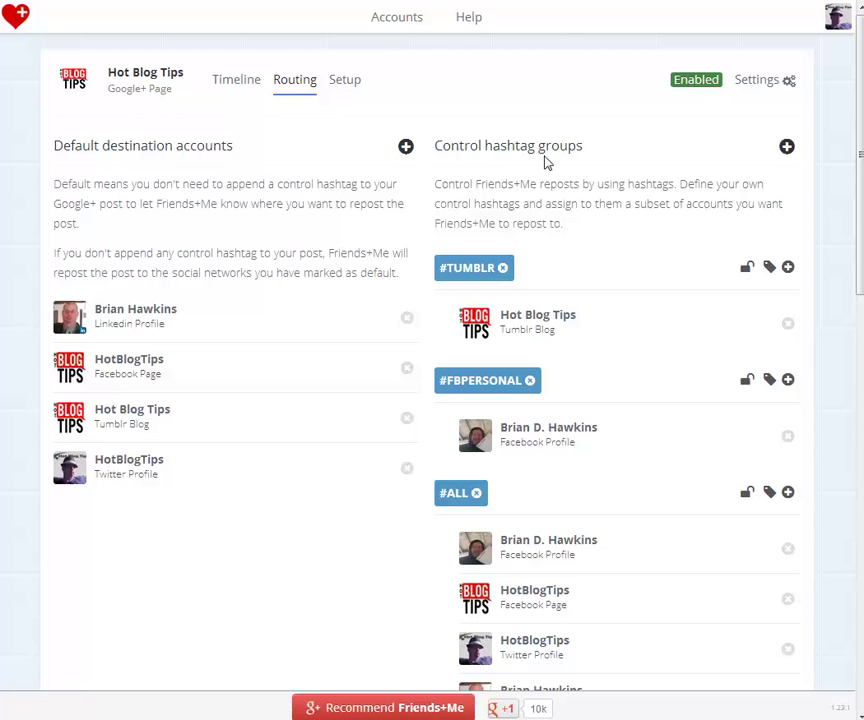
Step: Create a new control hashtag group named 'example' (#EXAMPLE)
click(787, 147)
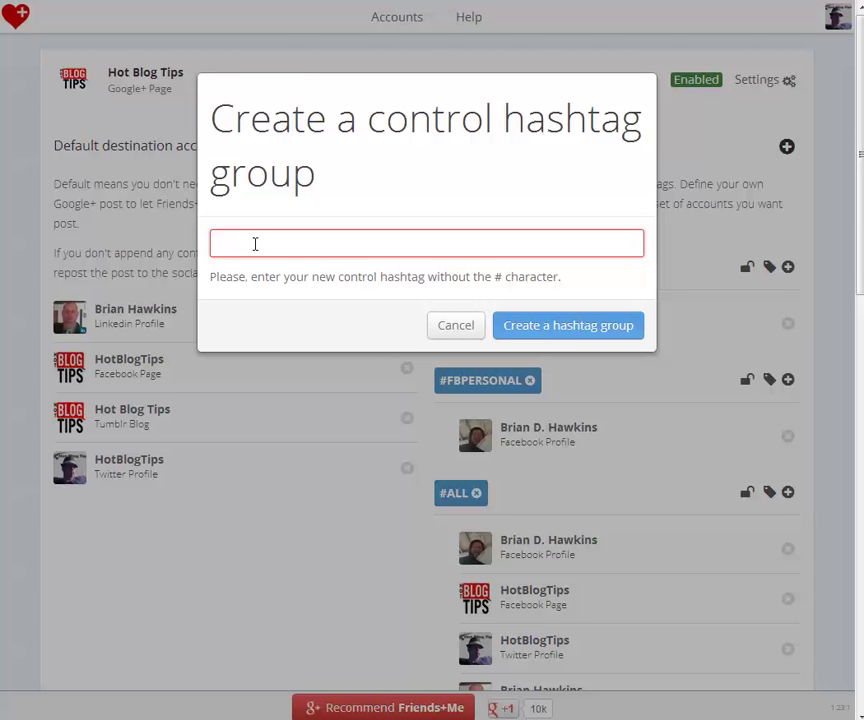
text(ex)
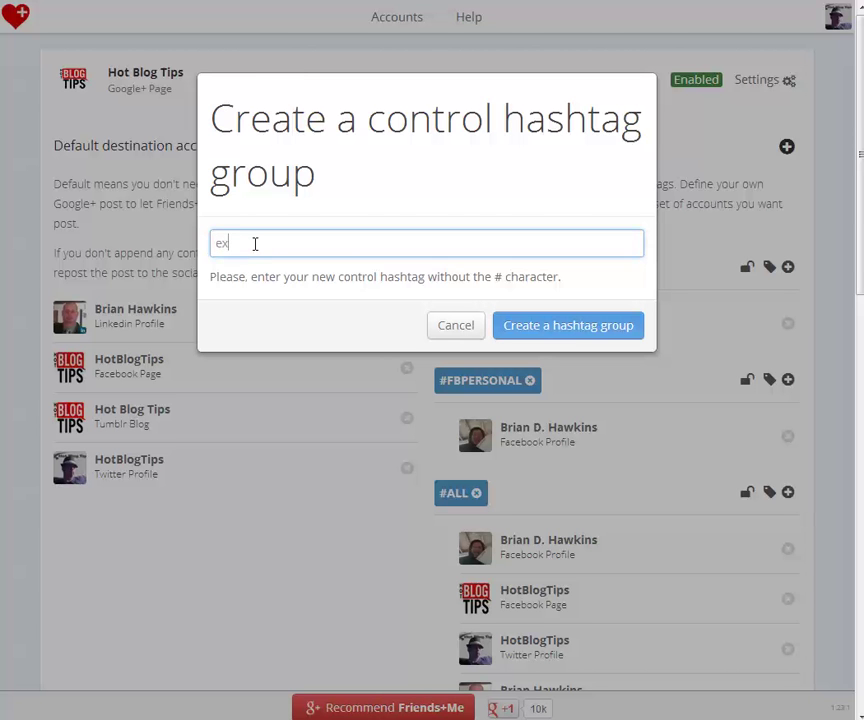
text(ample)
click(527, 325)
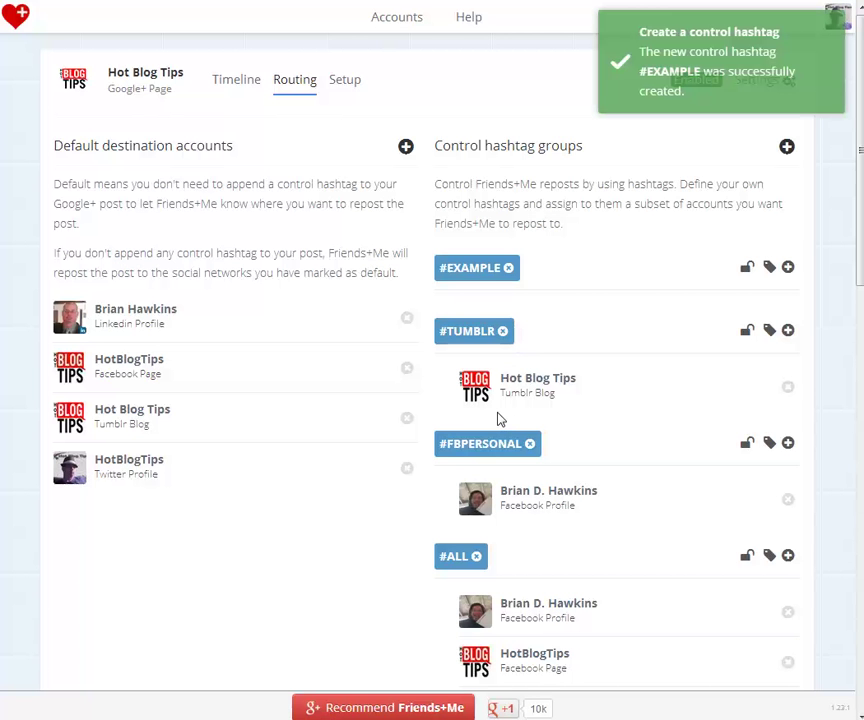
Step: Add Hot Blog Tips Tumblr and HotBlogTips Facebook Page to #EXAMPLE, then remove the #EXAMPLE group
scroll(392, 436, down, 3)
scroll(392, 436, up, 3)
click(788, 269)
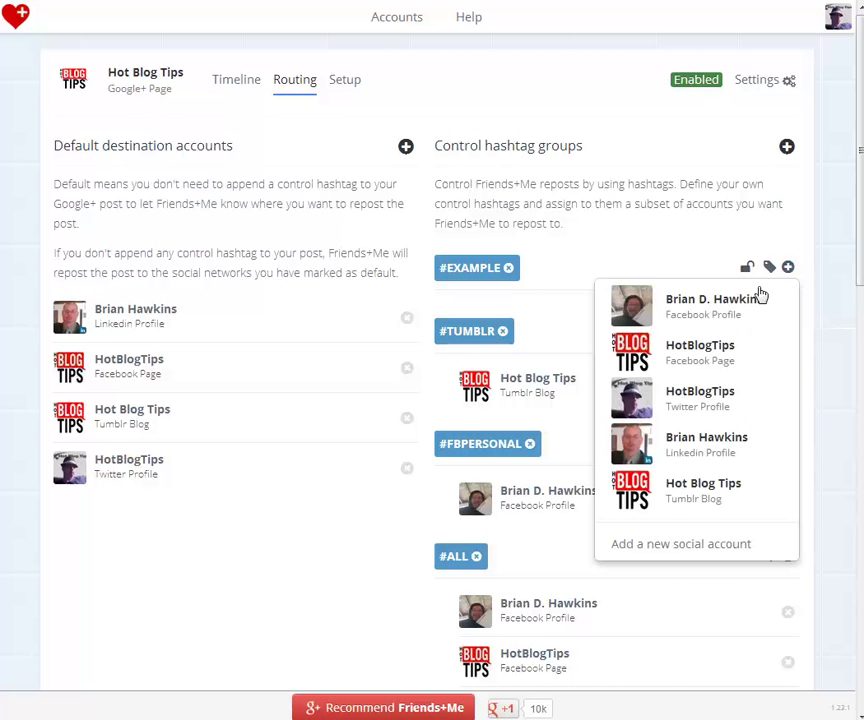
click(618, 488)
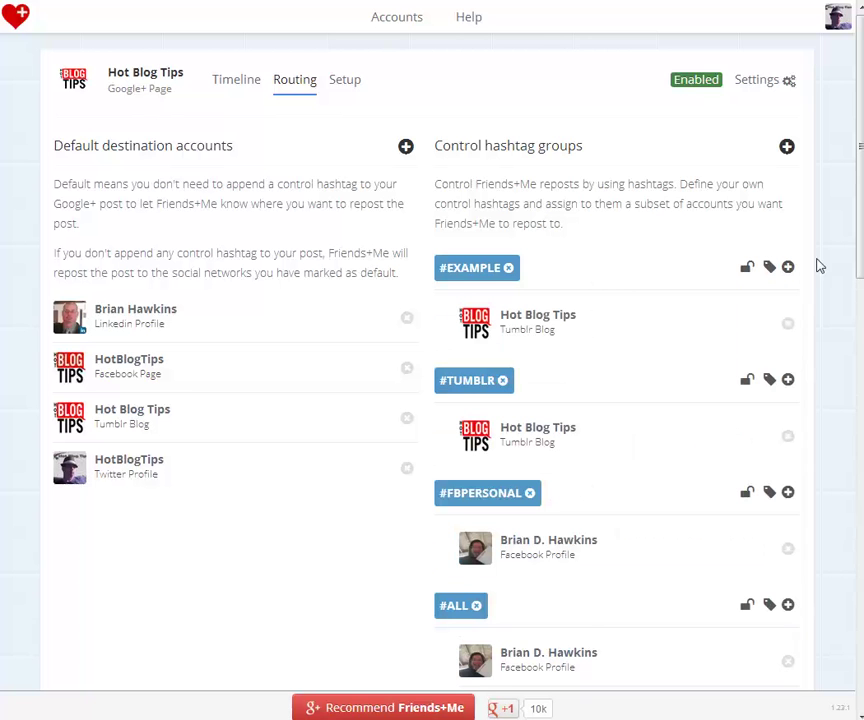
click(788, 267)
click(637, 362)
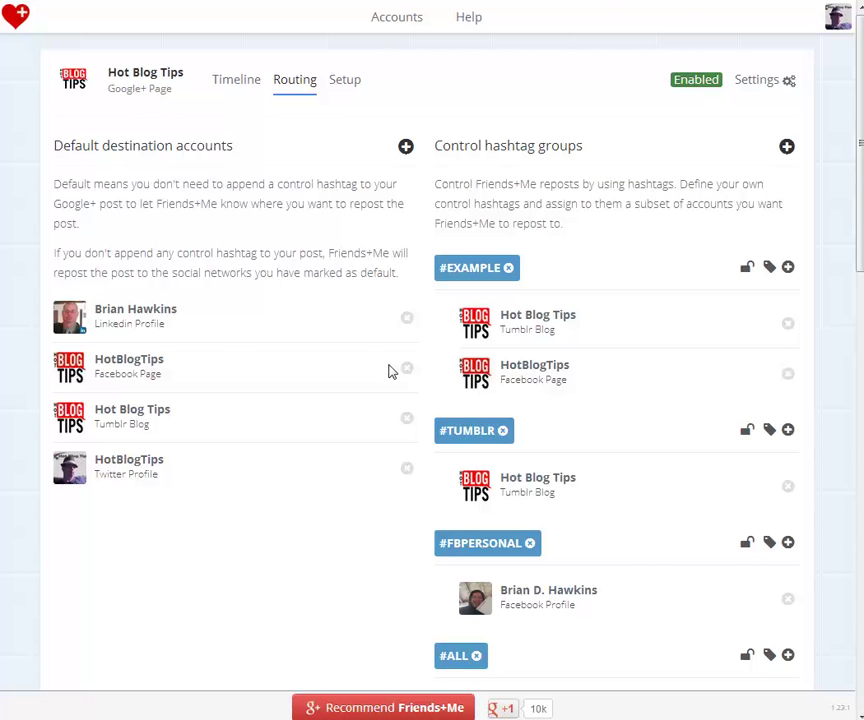
click(508, 269)
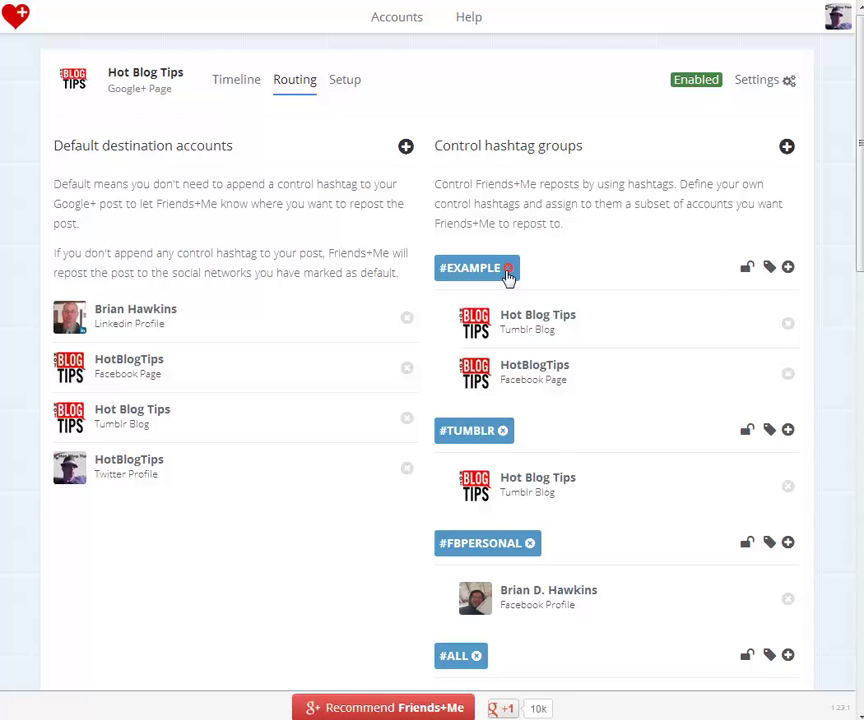